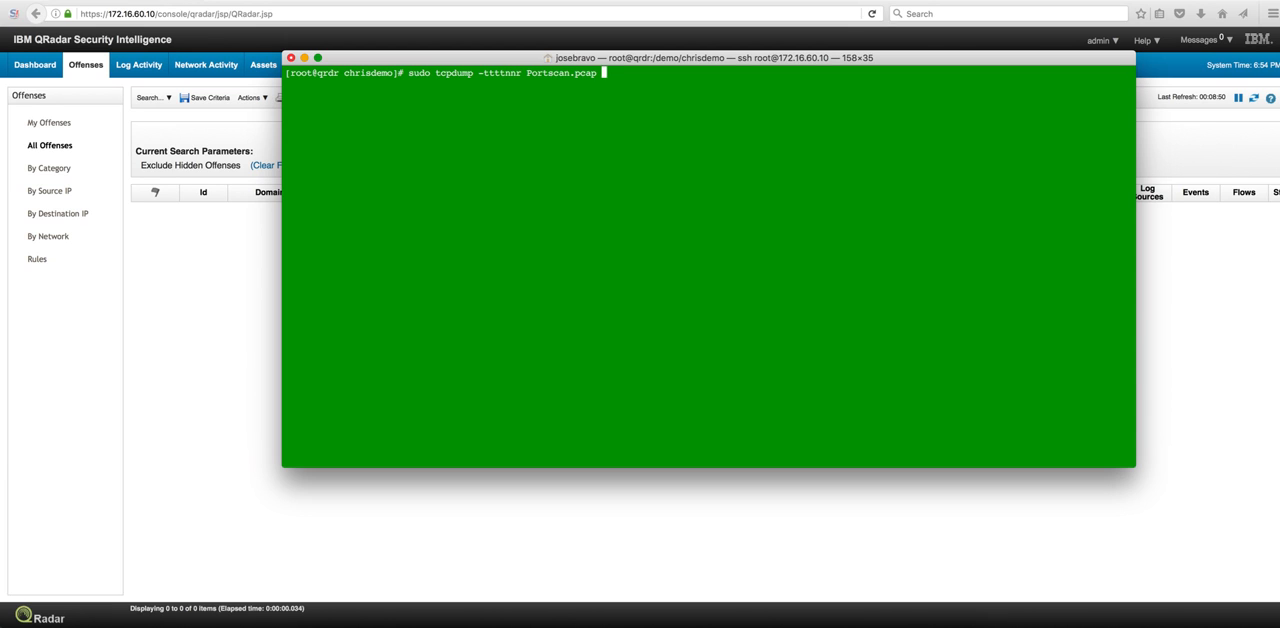
# - Read the Portscan.pcap capture with tcpdump and print the SSHD_Auth.txt log file in the terminal
pyautogui.press('Return')
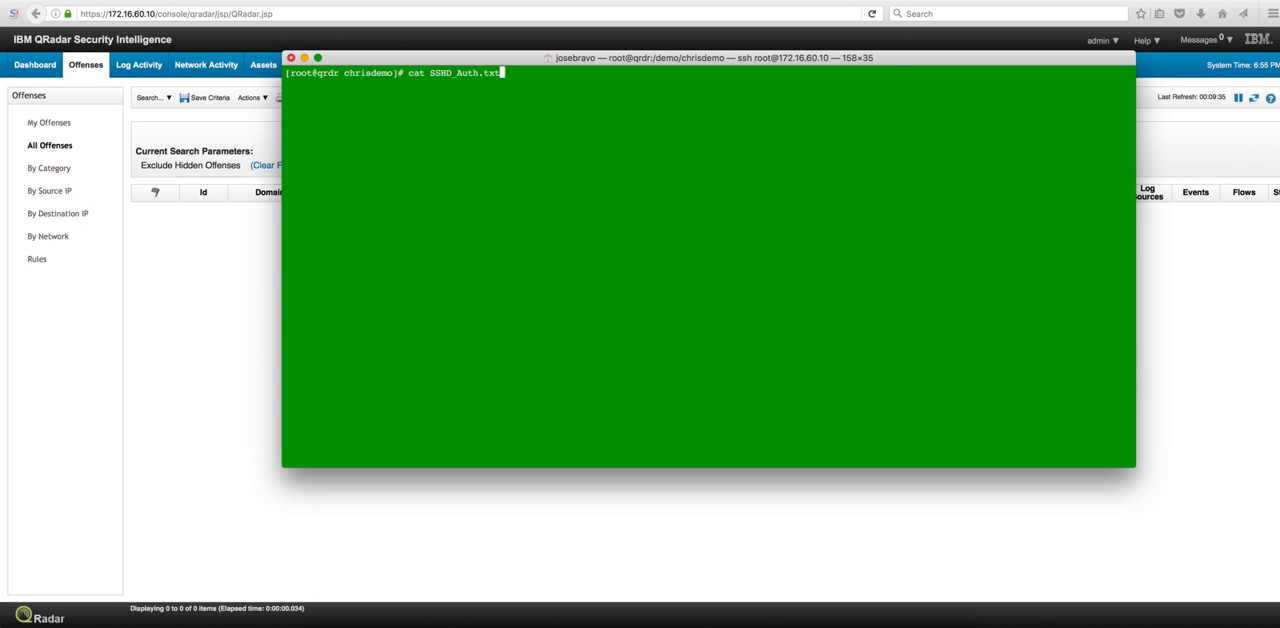
pyautogui.press('Return')
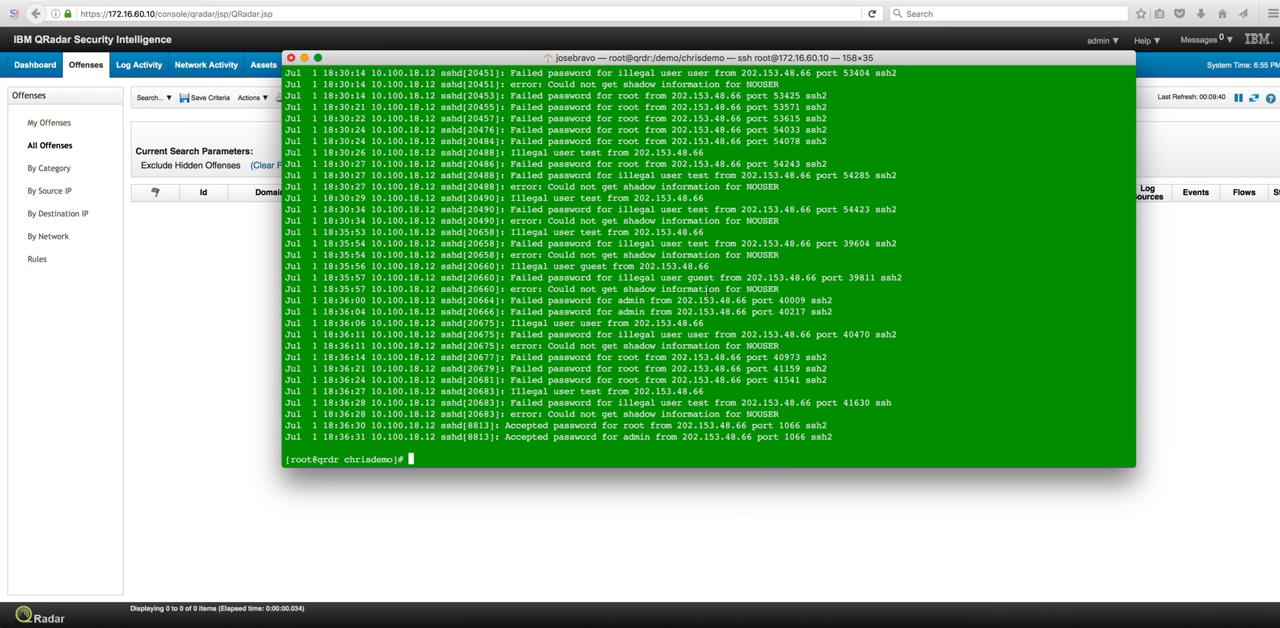
# - Review the failed and accepted SSH login entries in the log, and print the siem2.sh script
pyautogui.scroll(10, 680, 290)
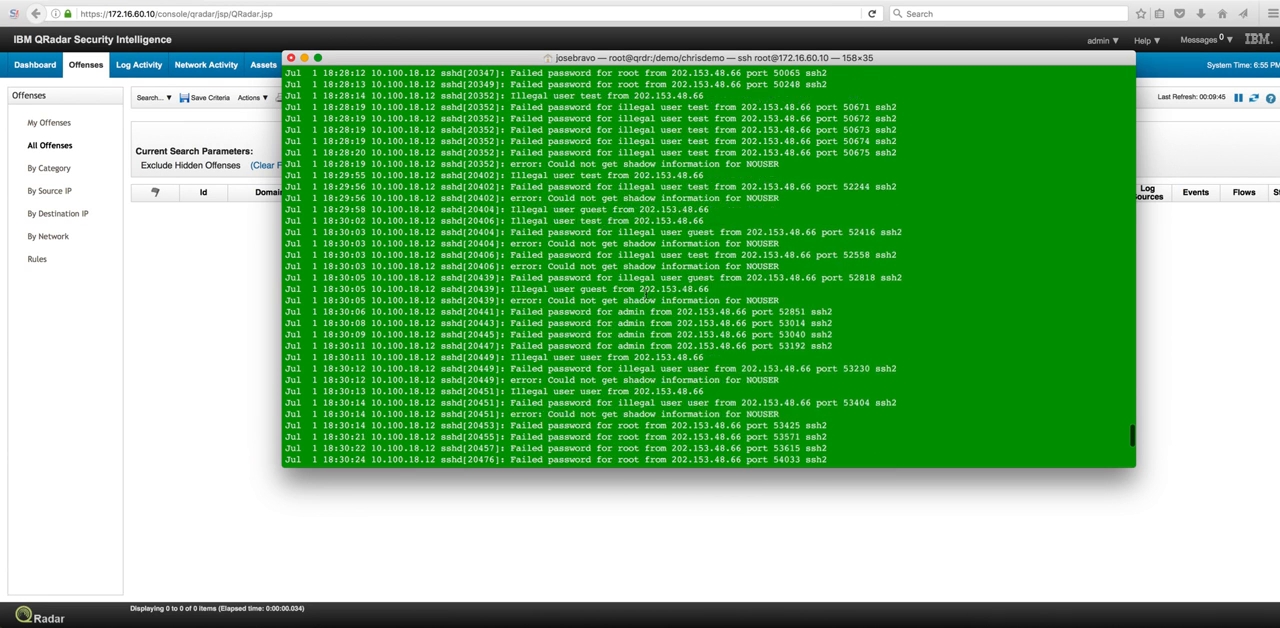
pyautogui.scroll(2, 646, 292)
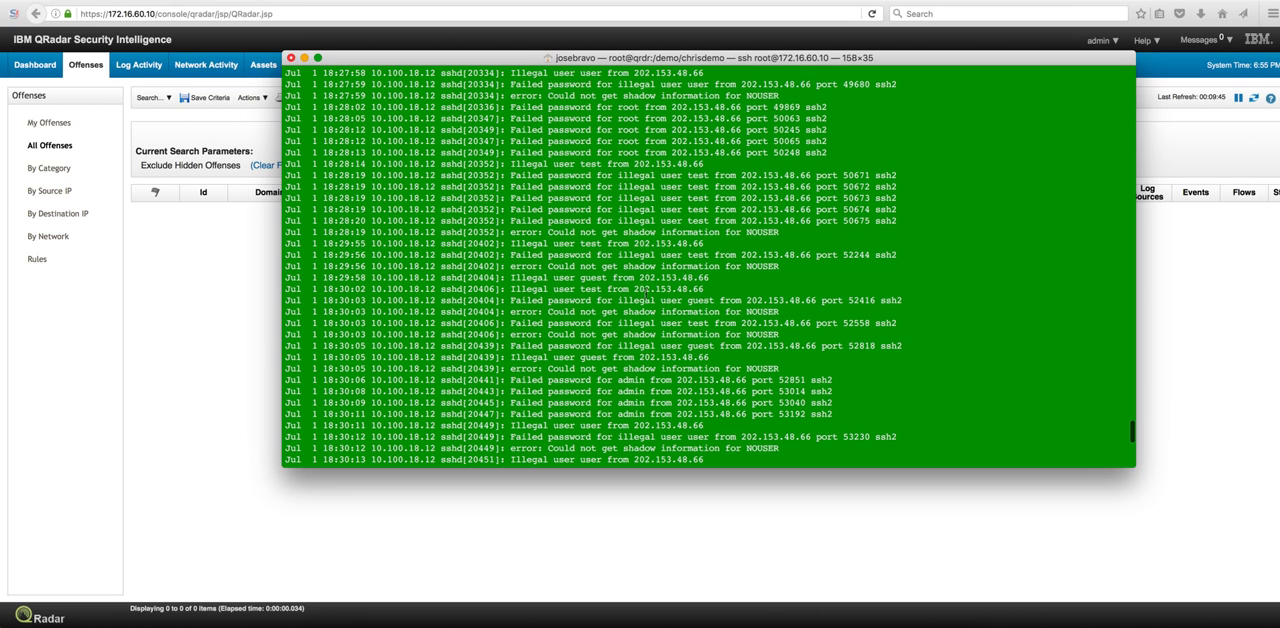
pyautogui.scroll(2, 646, 290)
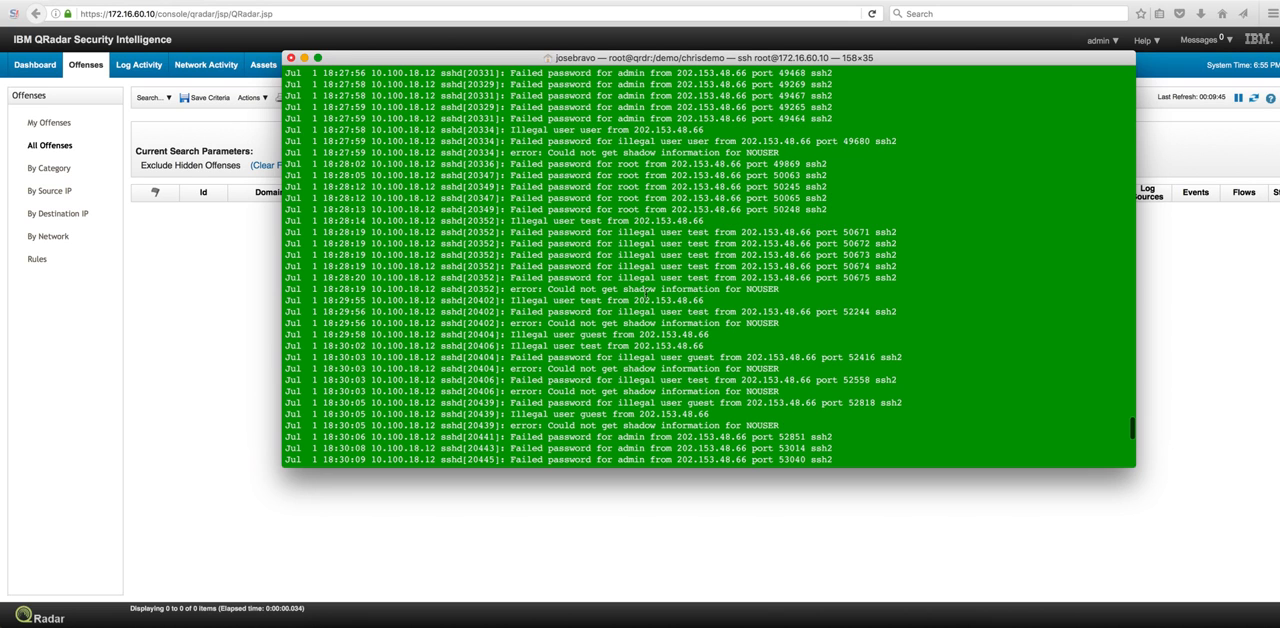
pyautogui.scroll(-4, 646, 292)
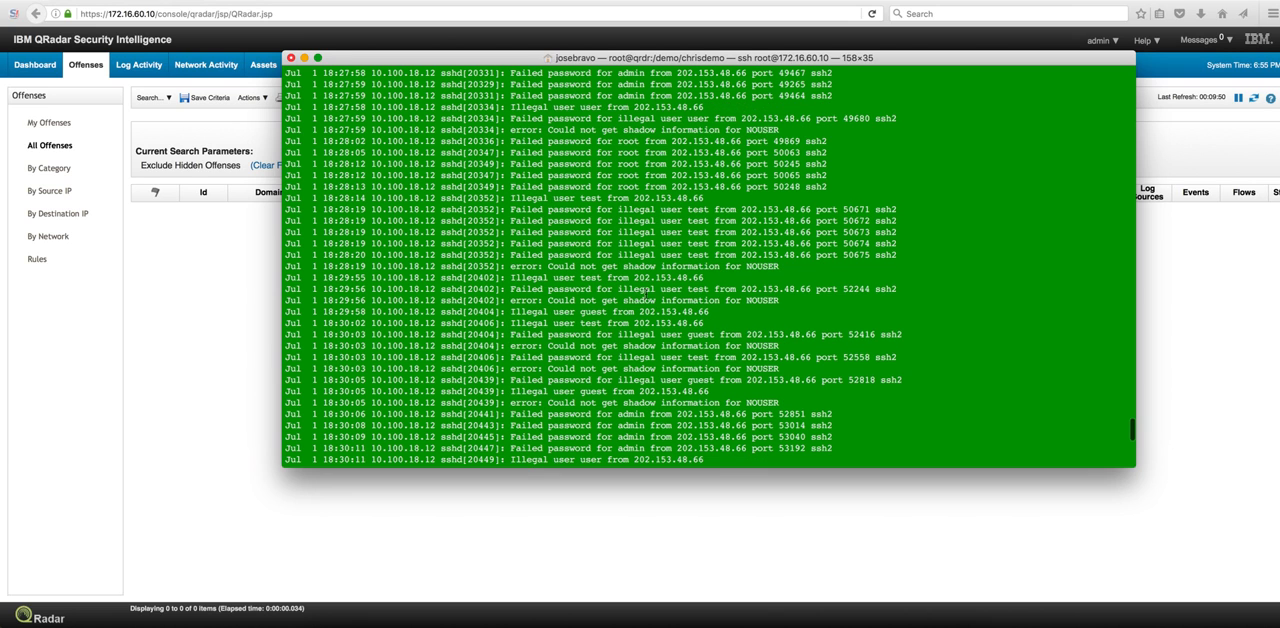
pyautogui.scroll(5, 646, 290)
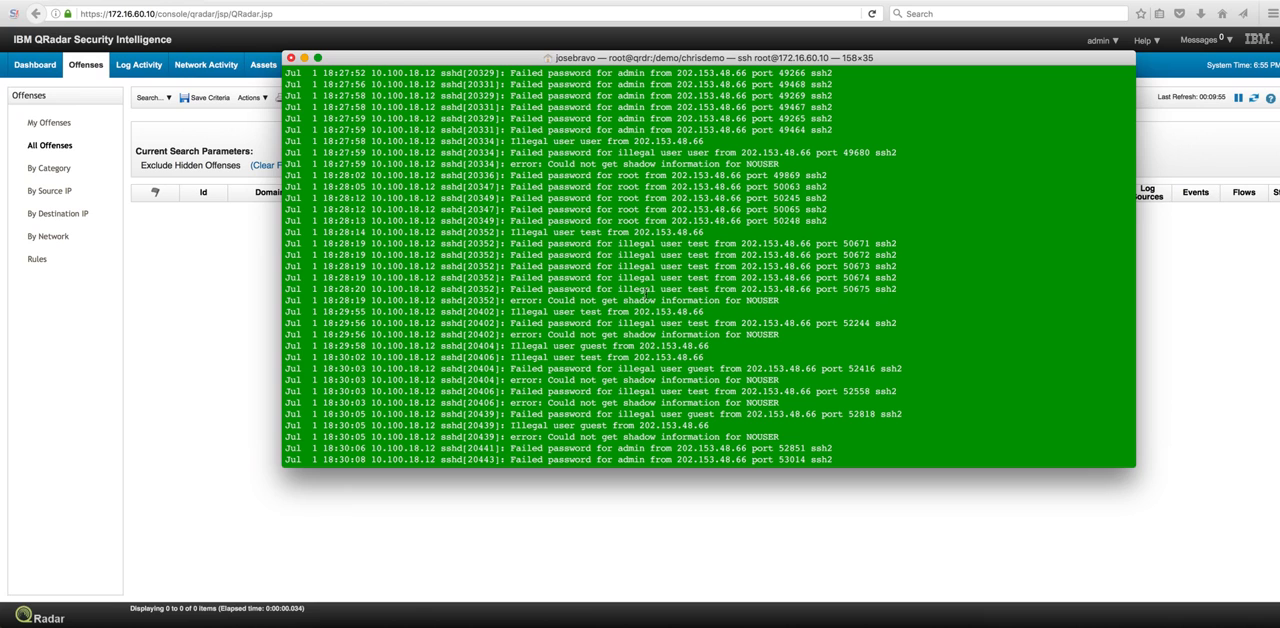
pyautogui.scroll(-1, 646, 292)
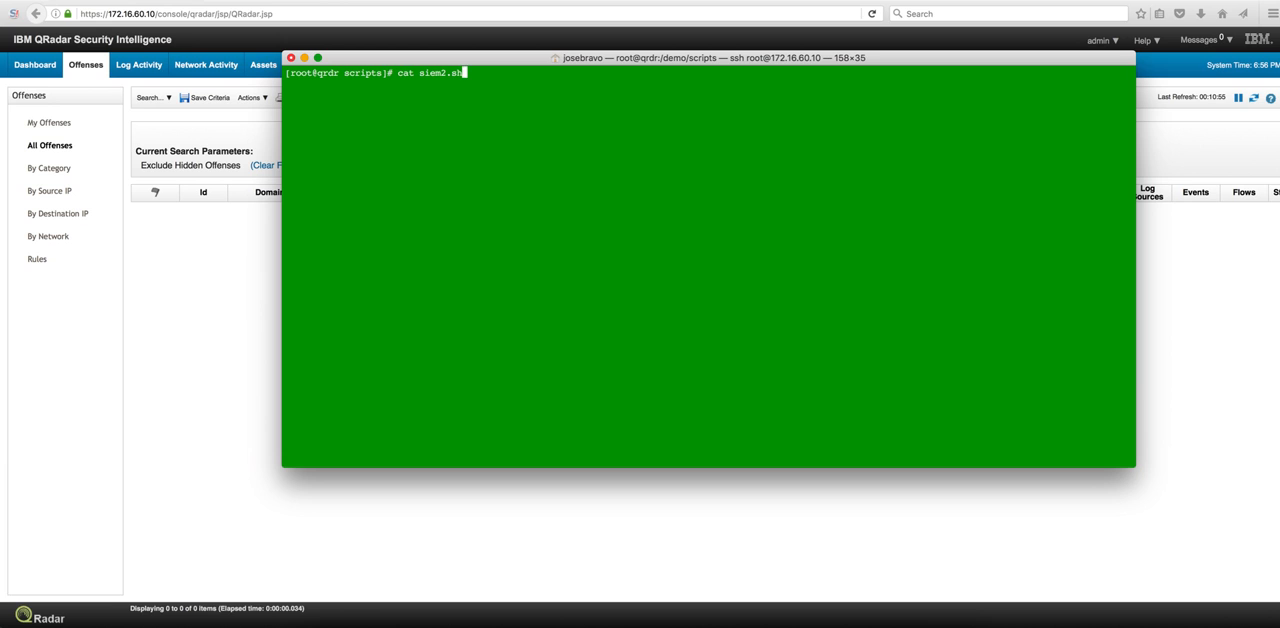
pyautogui.press('Return')
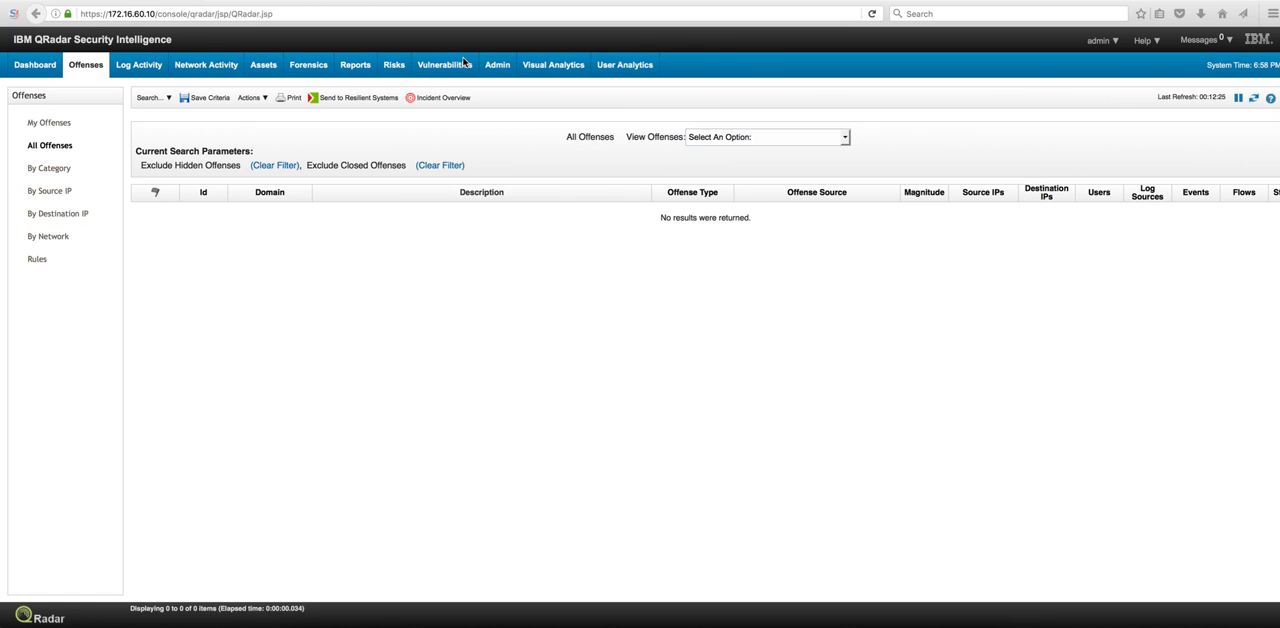
# - Open the Network Hierarchy in Admin and inspect the DMZ External_WebServers network entry
pyautogui.click(503, 67)
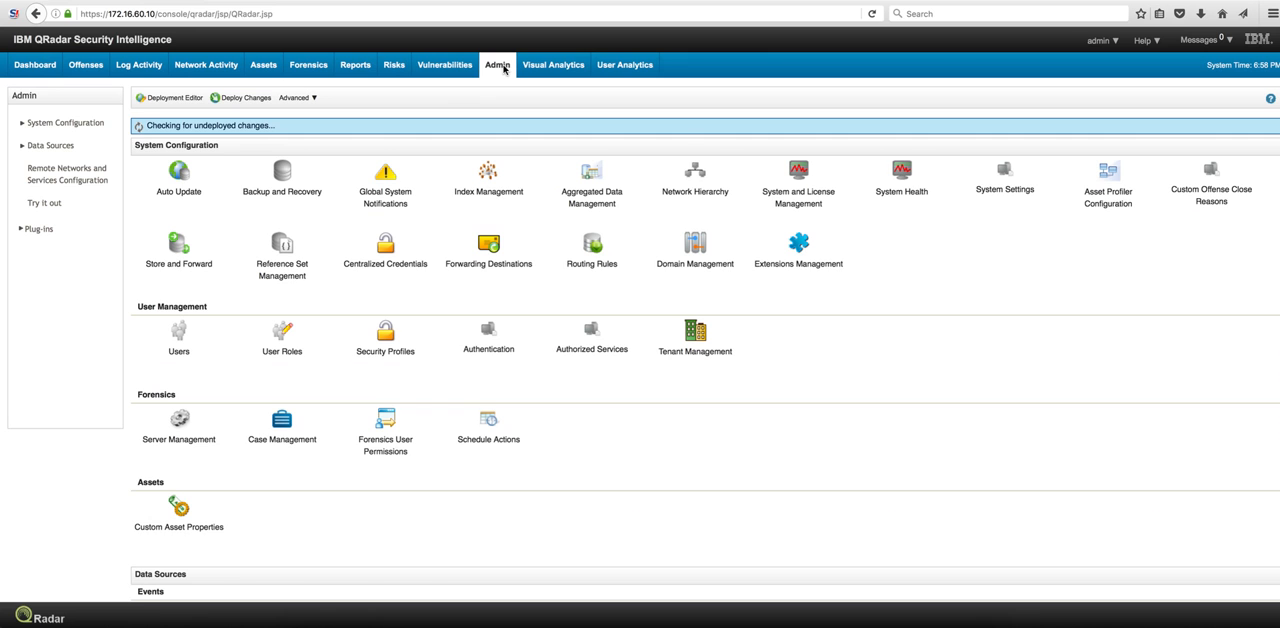
pyautogui.click(695, 175)
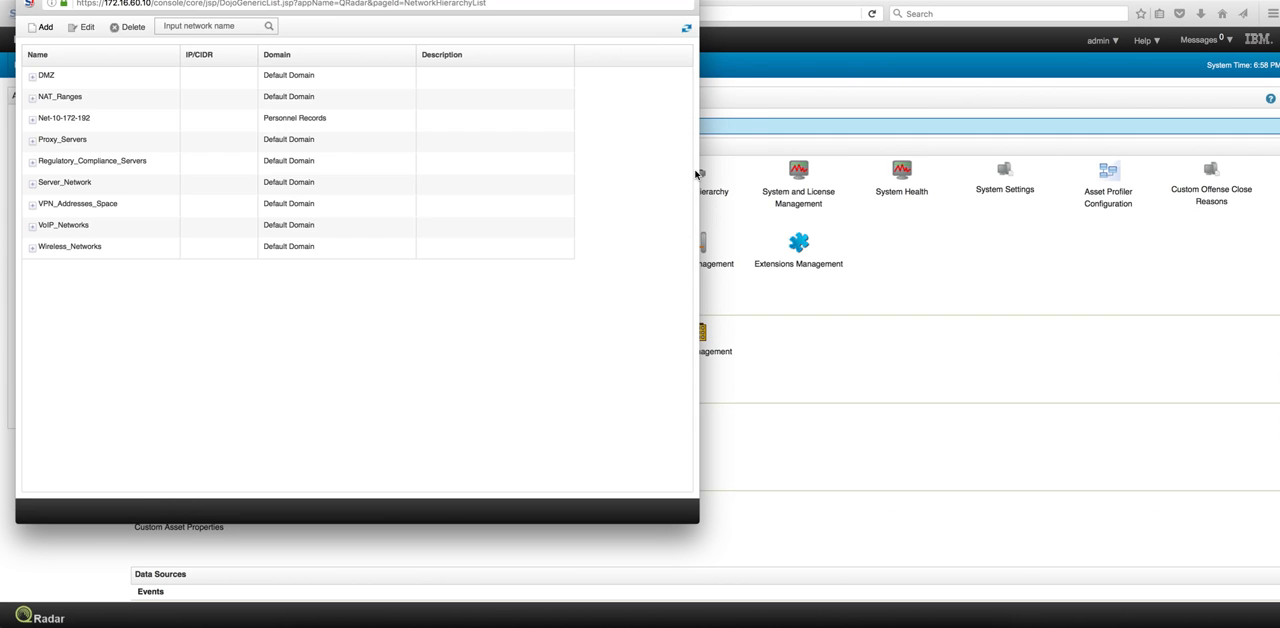
pyautogui.click(31, 77)
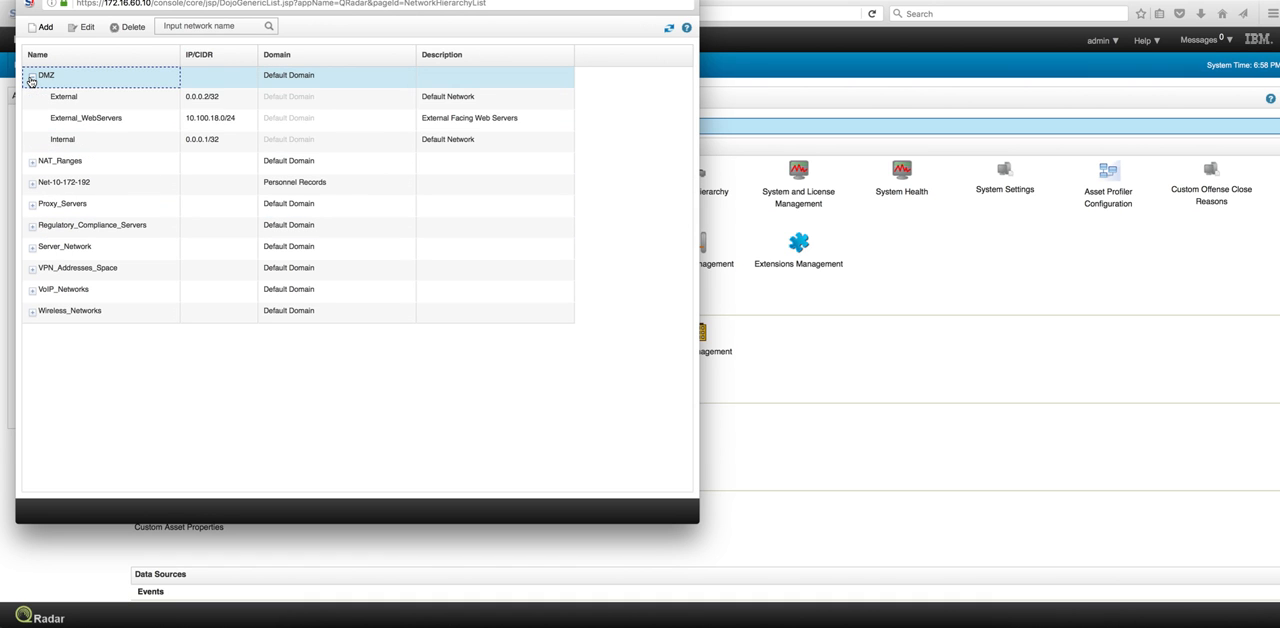
pyautogui.click(73, 123)
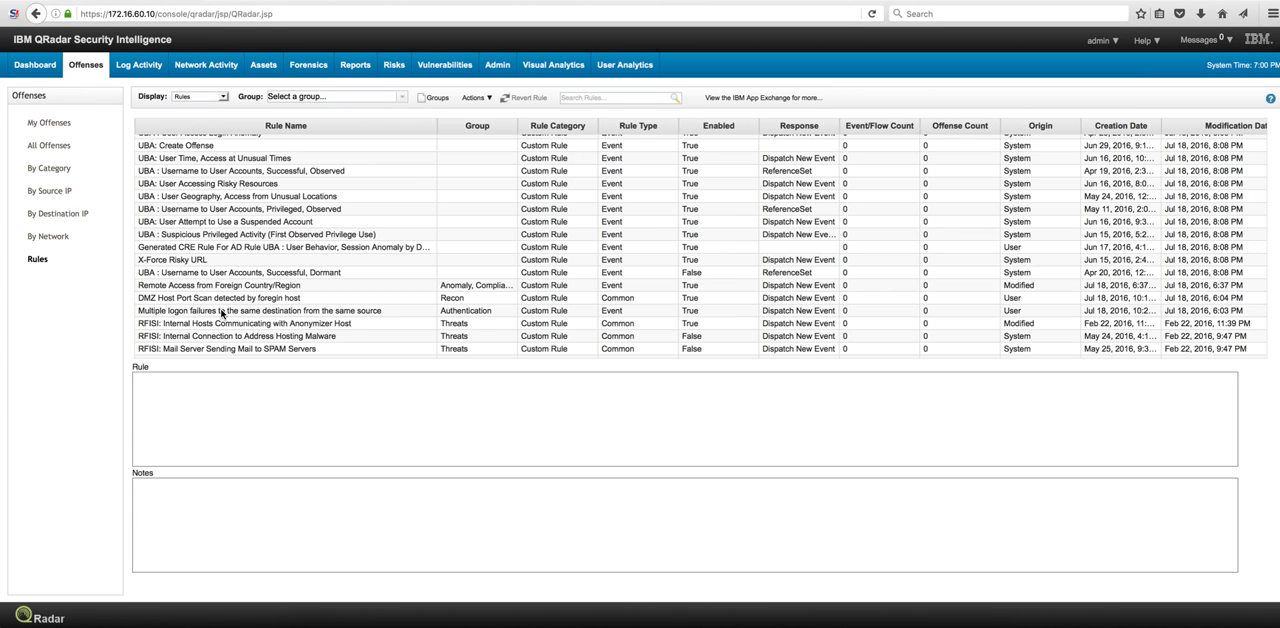
# - Open the 'Multiple logon failures to the same destination from the same source' rule in the wizard, review its tests and response, and cancel
pyautogui.doubleClick(234, 311)
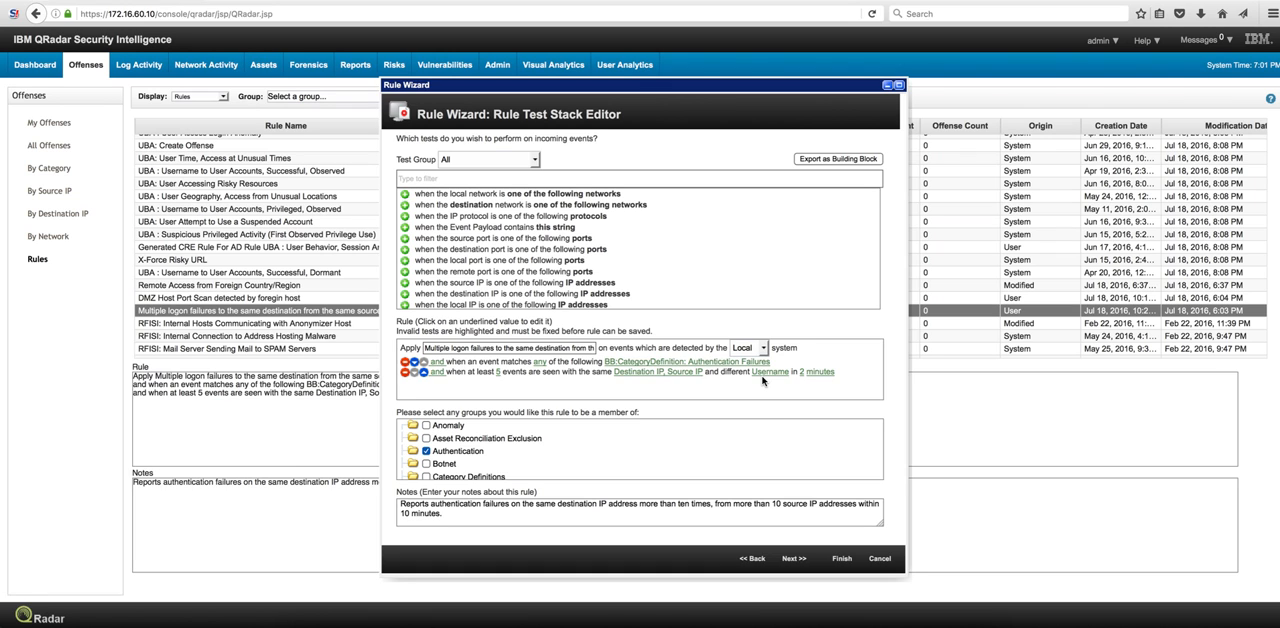
pyautogui.click(791, 558)
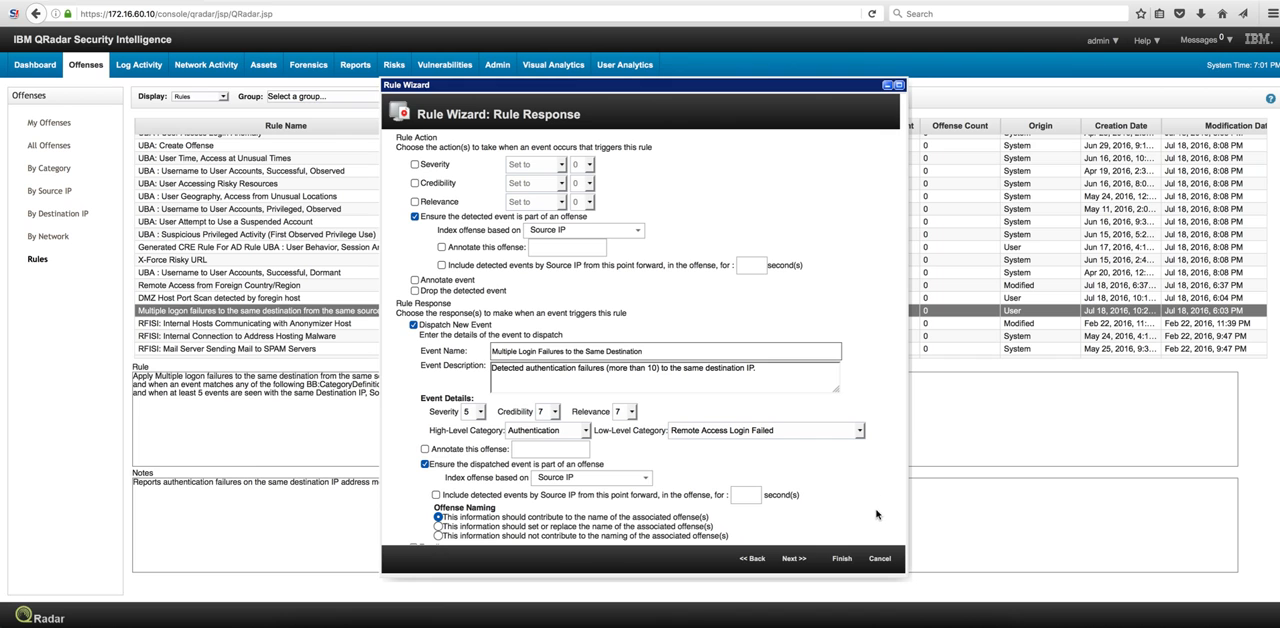
pyautogui.click(879, 560)
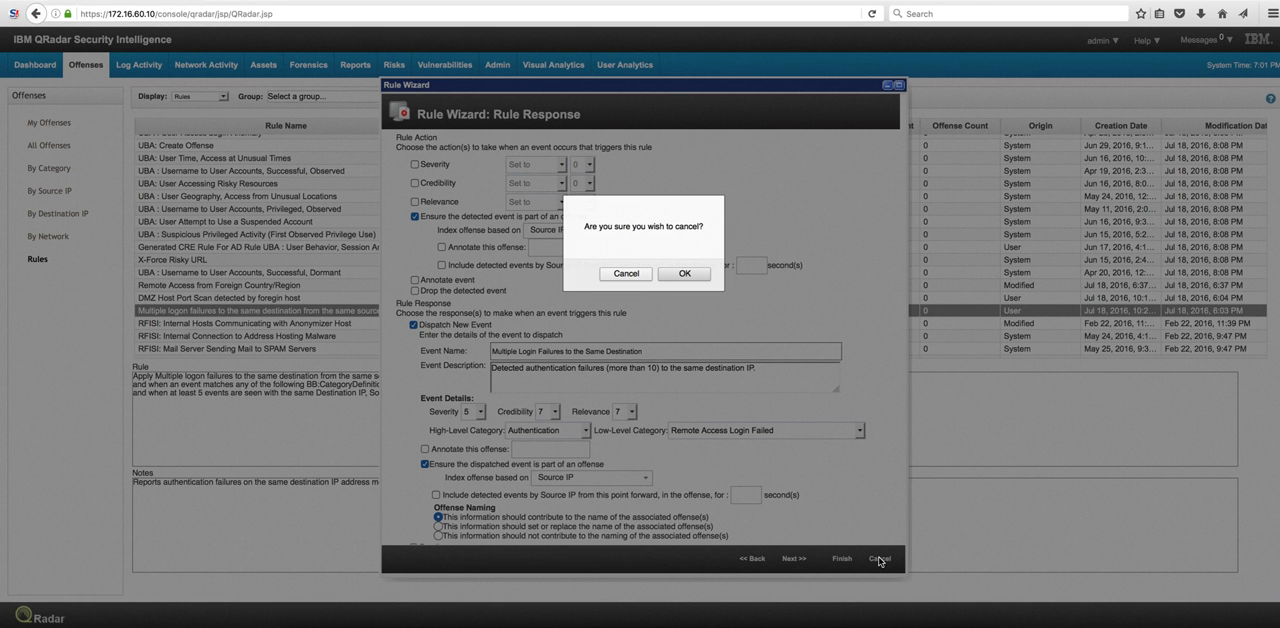
pyautogui.click(686, 274)
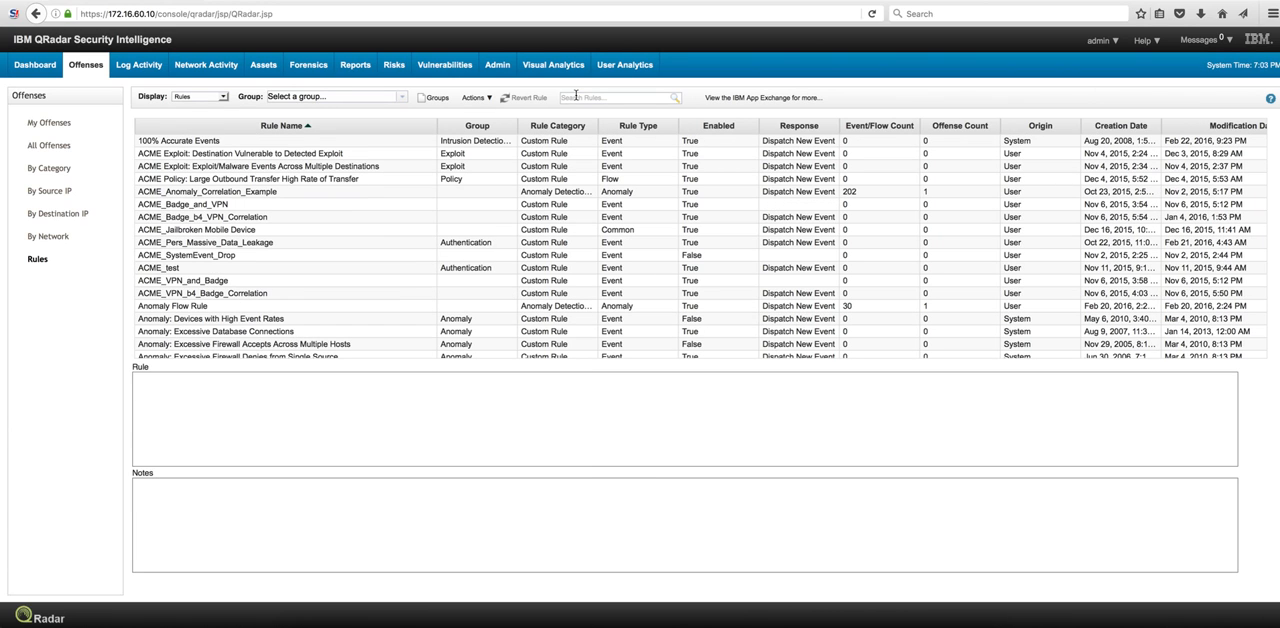
# - Search the rules for recon and examine the 'DMZ Host Port Scan detected by foreign host' rule
pyautogui.click(576, 96)
pyautogui.click(676, 99)
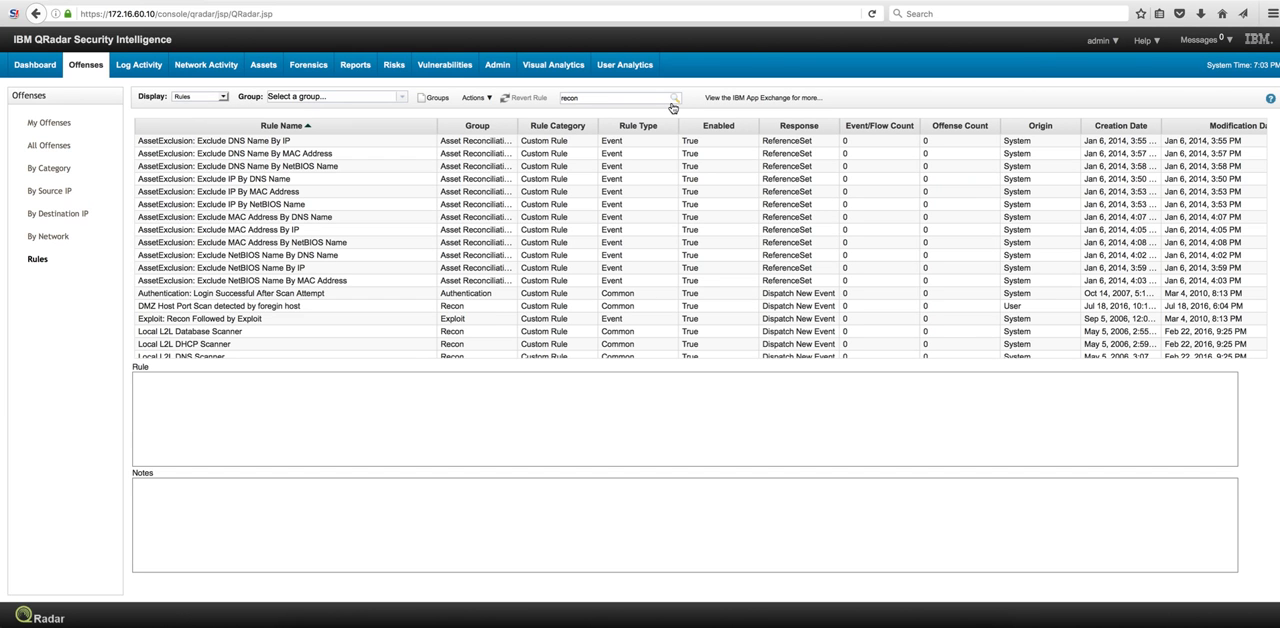
pyautogui.click(520, 179)
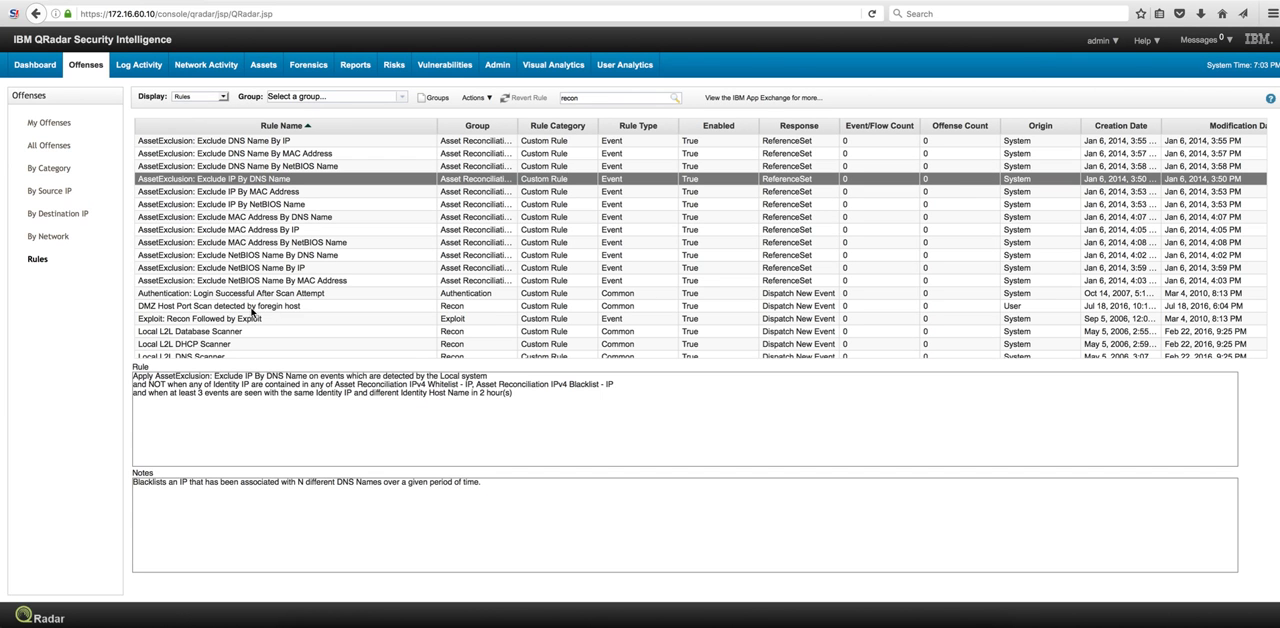
pyautogui.click(245, 310)
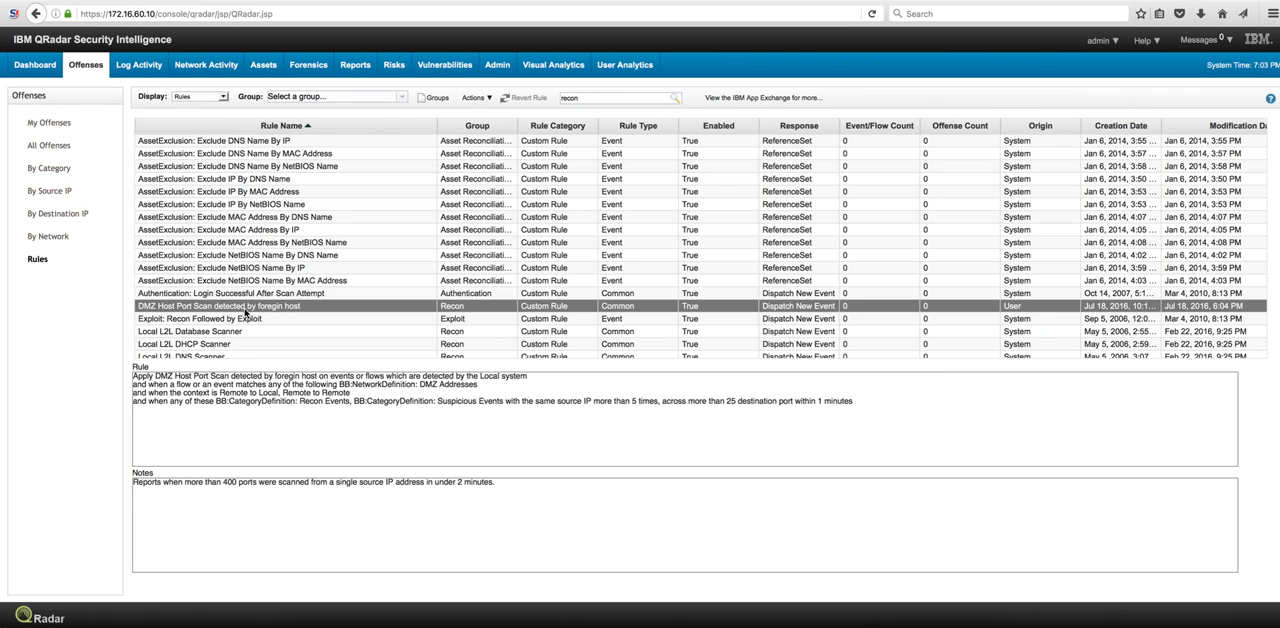
pyautogui.doubleClick(245, 311)
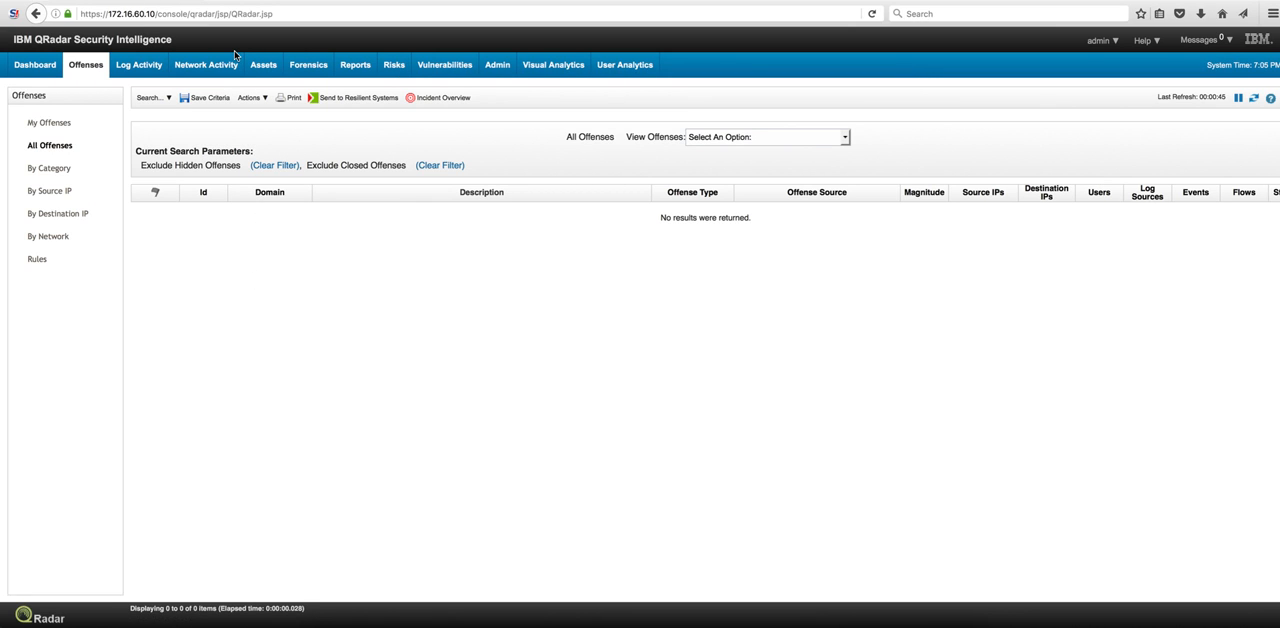
# - Open Network Activity, then run ./siem2.sh in the terminal to replay the port scan and SSH attack
pyautogui.click(220, 66)
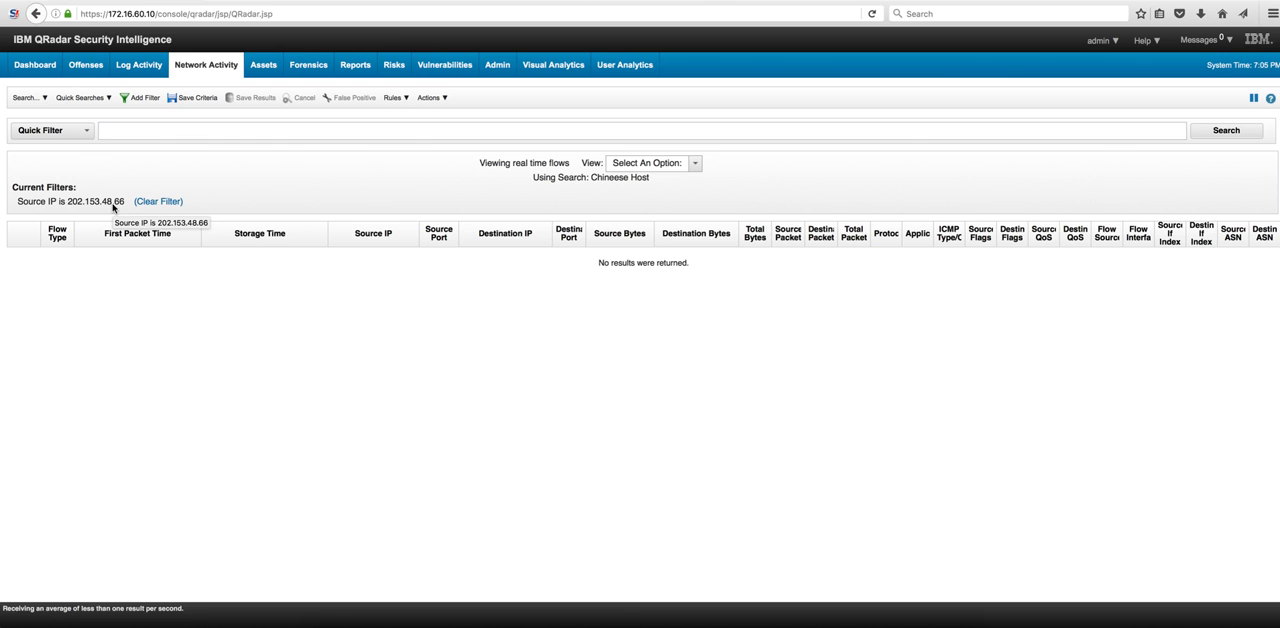
pyautogui.click(747, 622)
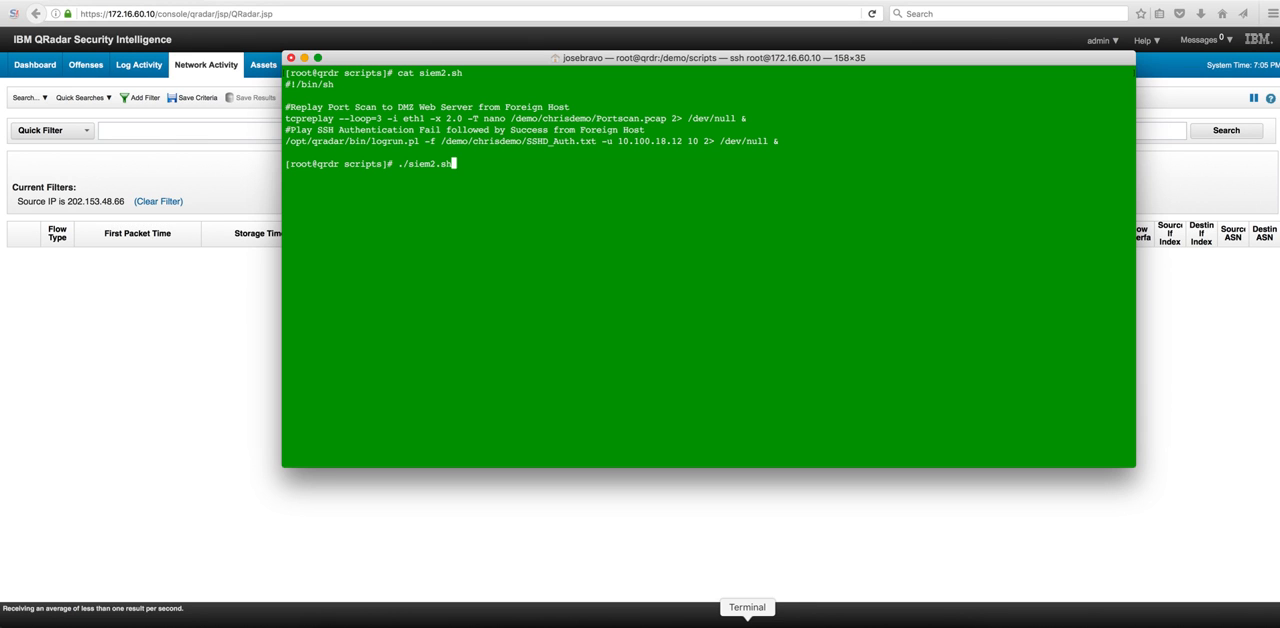
pyautogui.write('./siem2.sh')
pyautogui.press('Return')
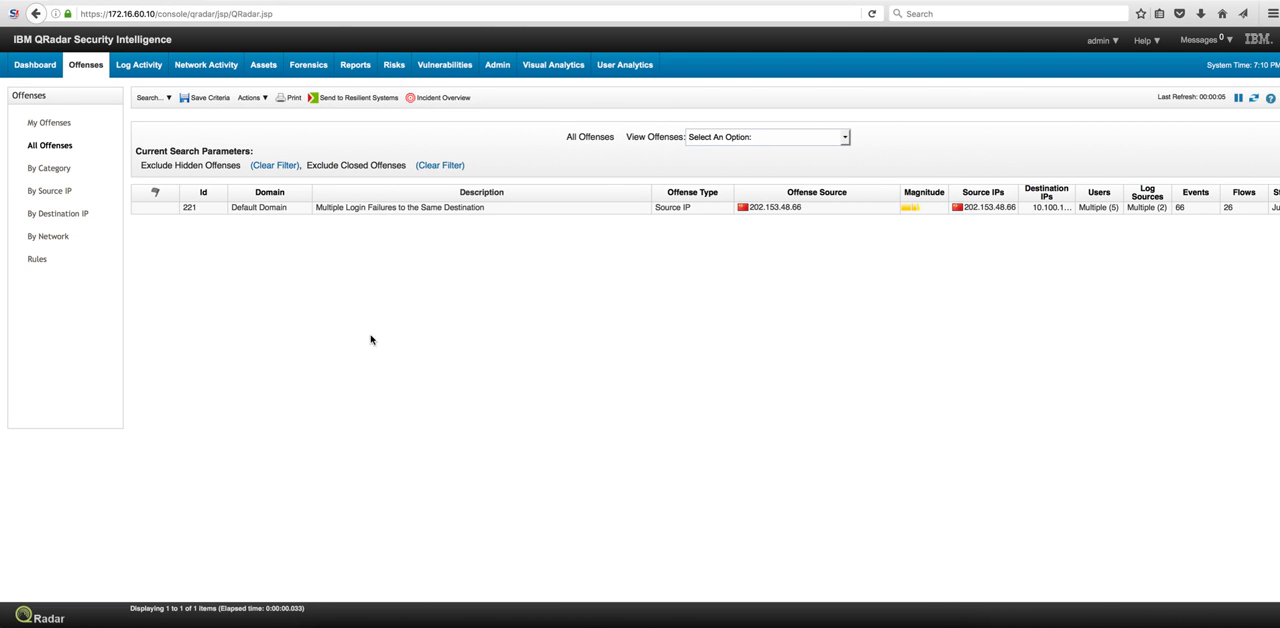
# - Open offense 221 and review its summary details, top sources, destinations, categories, events and flows
pyautogui.doubleClick(338, 212)
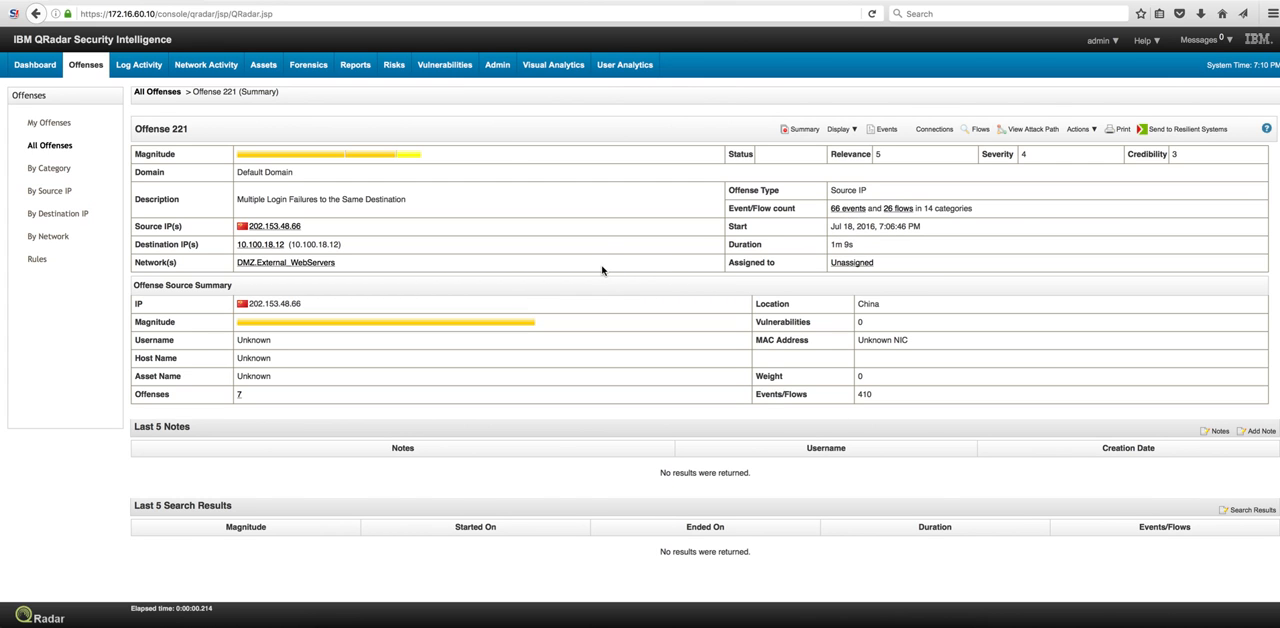
pyautogui.scroll(-3, 602, 270)
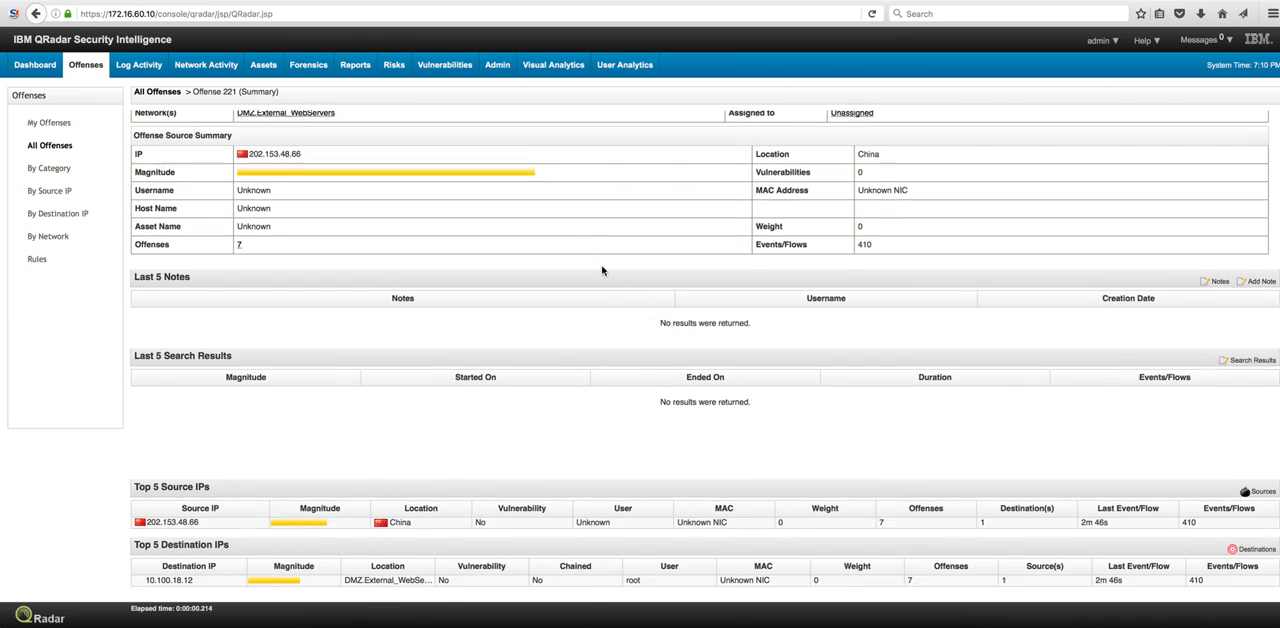
pyautogui.scroll(-5, 602, 270)
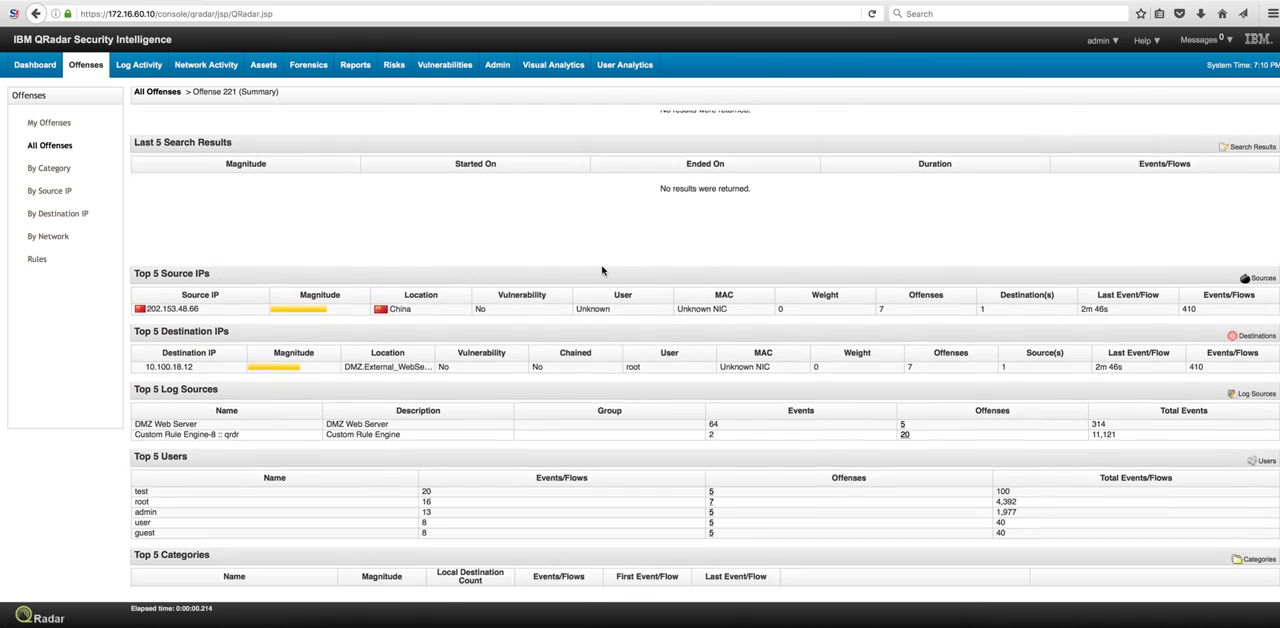
pyautogui.scroll(-8, 602, 270)
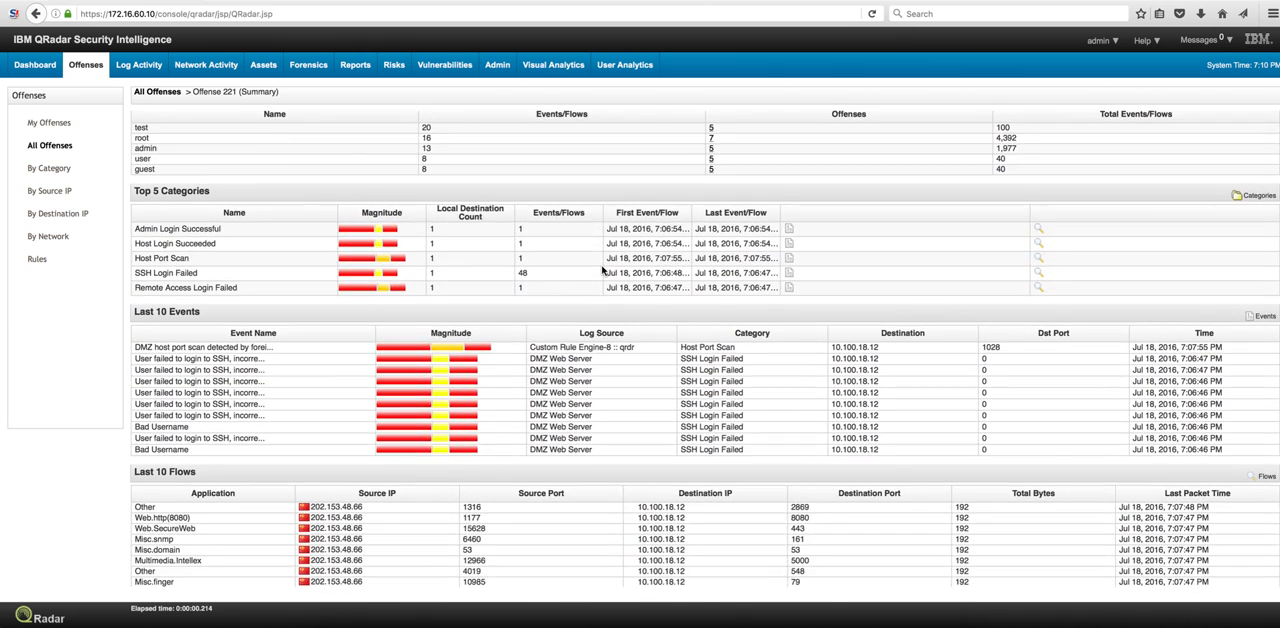
pyautogui.scroll(-2, 602, 270)
pyautogui.scroll(10, 602, 270)
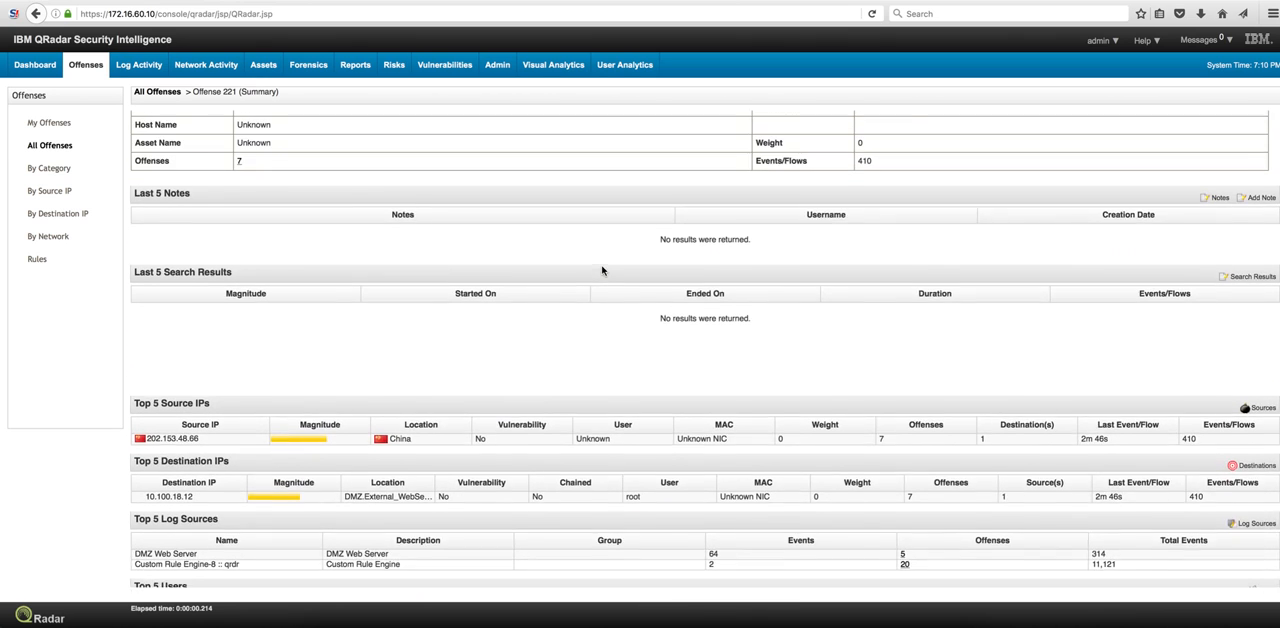
pyautogui.scroll(5, 602, 270)
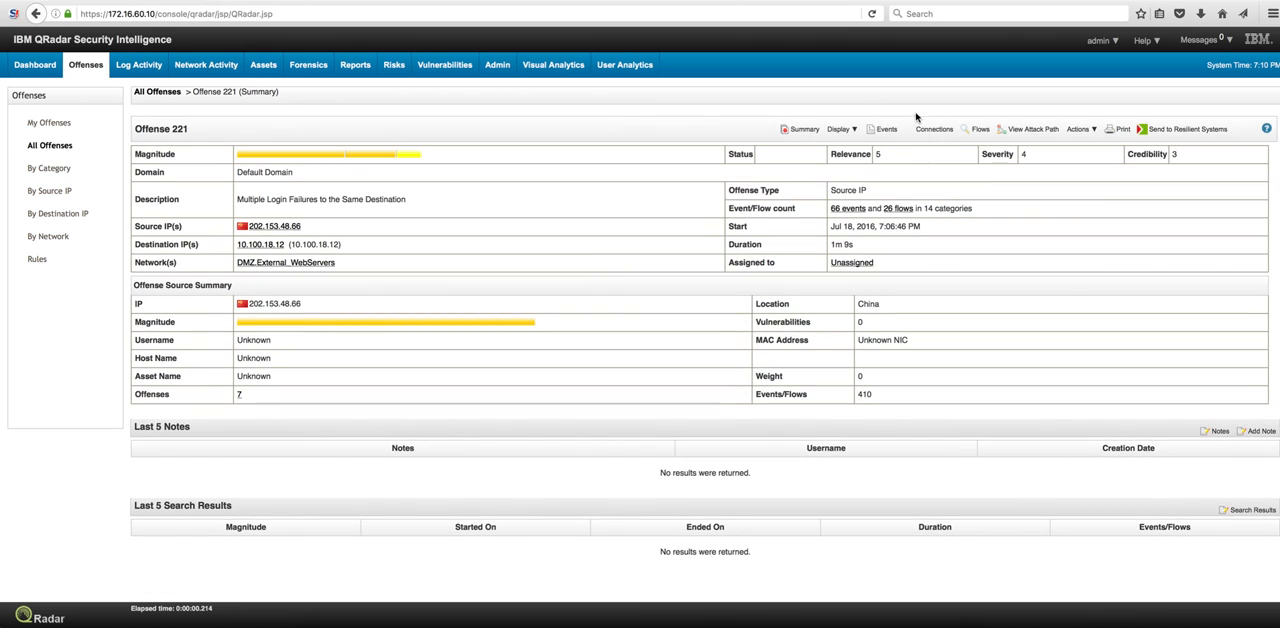
# - Display the list of rules contributing to offense 221 and examine each rule
pyautogui.click(840, 129)
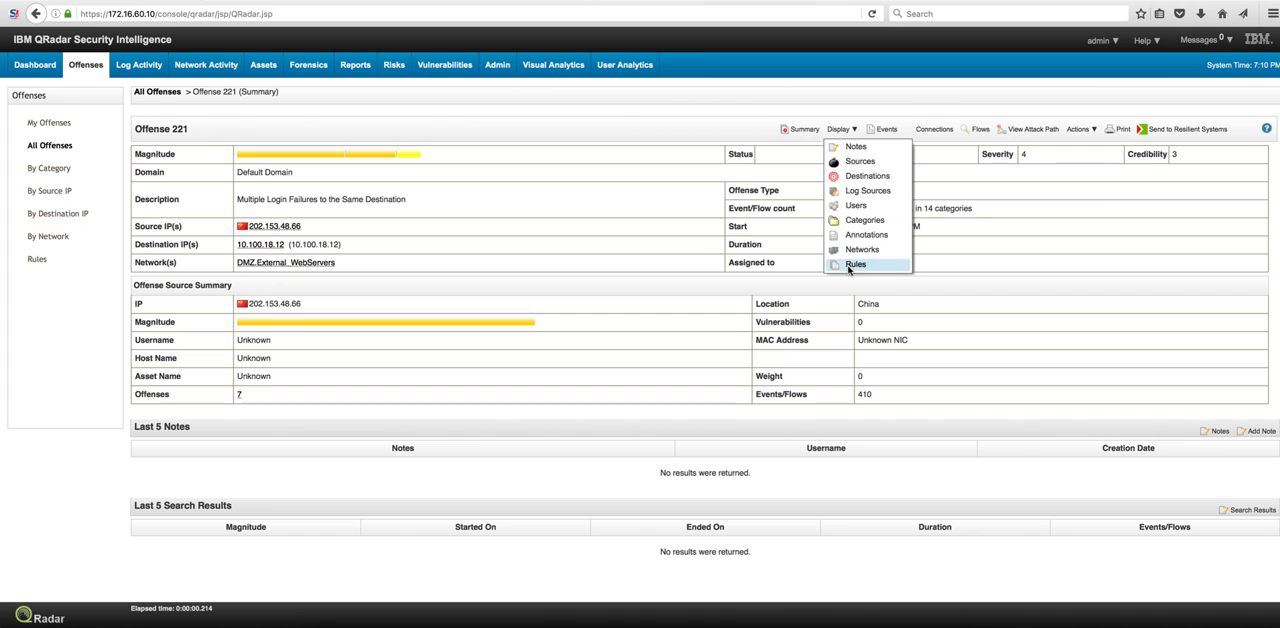
pyautogui.click(852, 265)
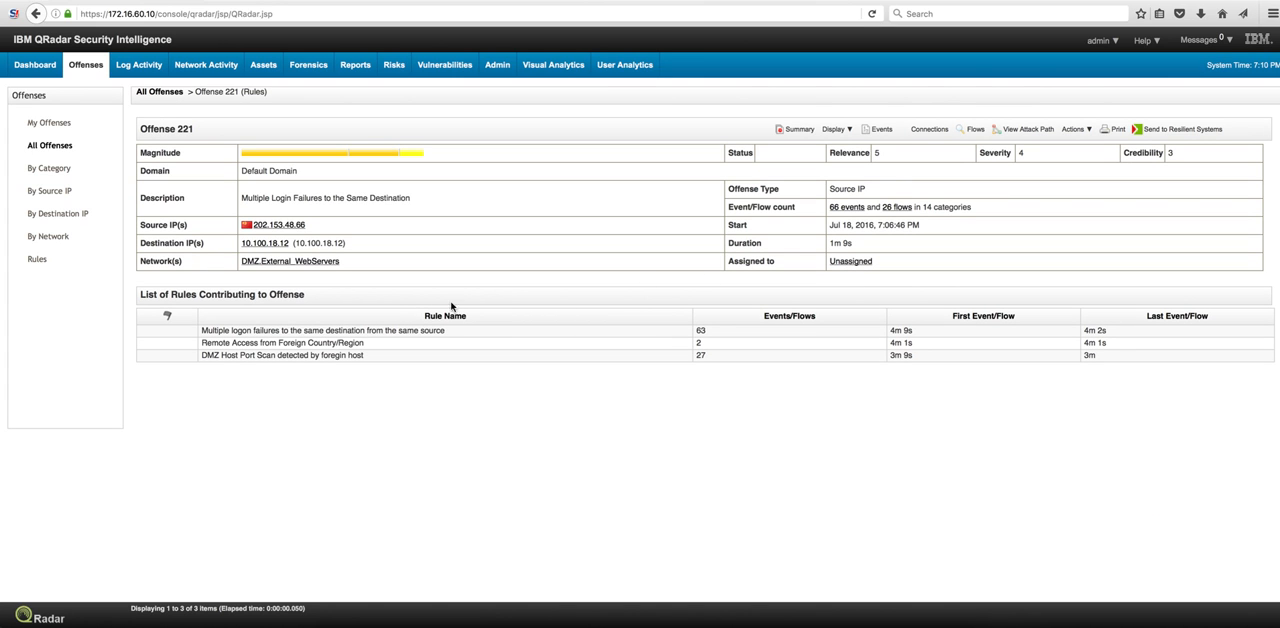
pyautogui.click(221, 332)
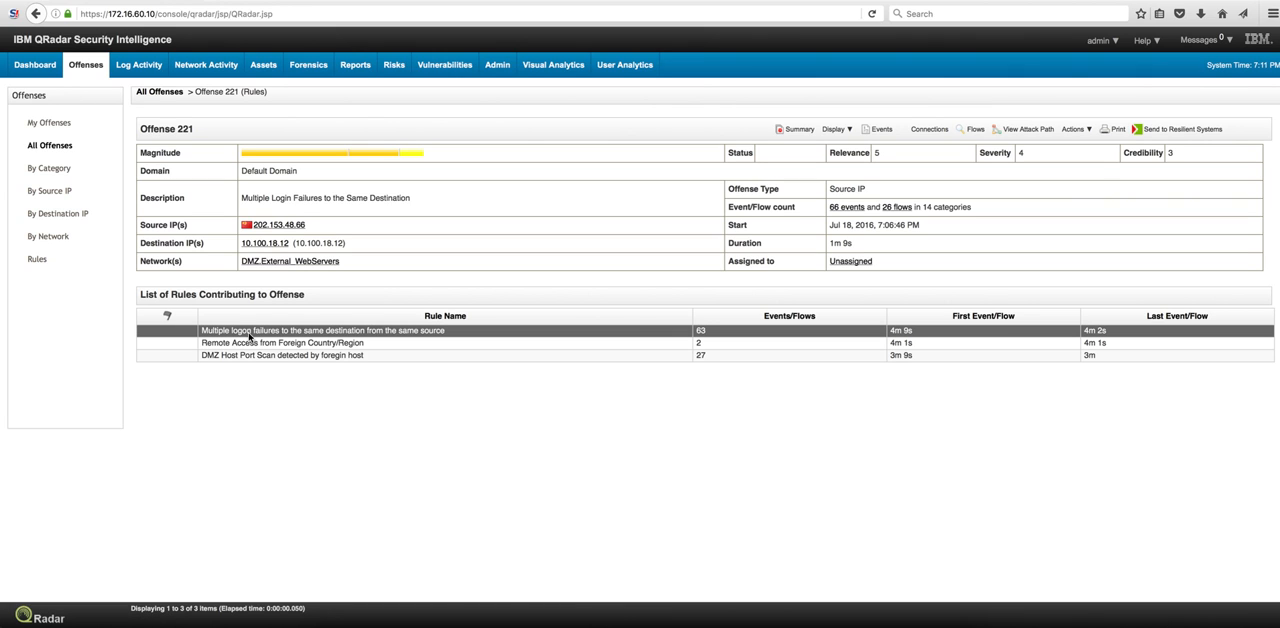
pyautogui.click(207, 359)
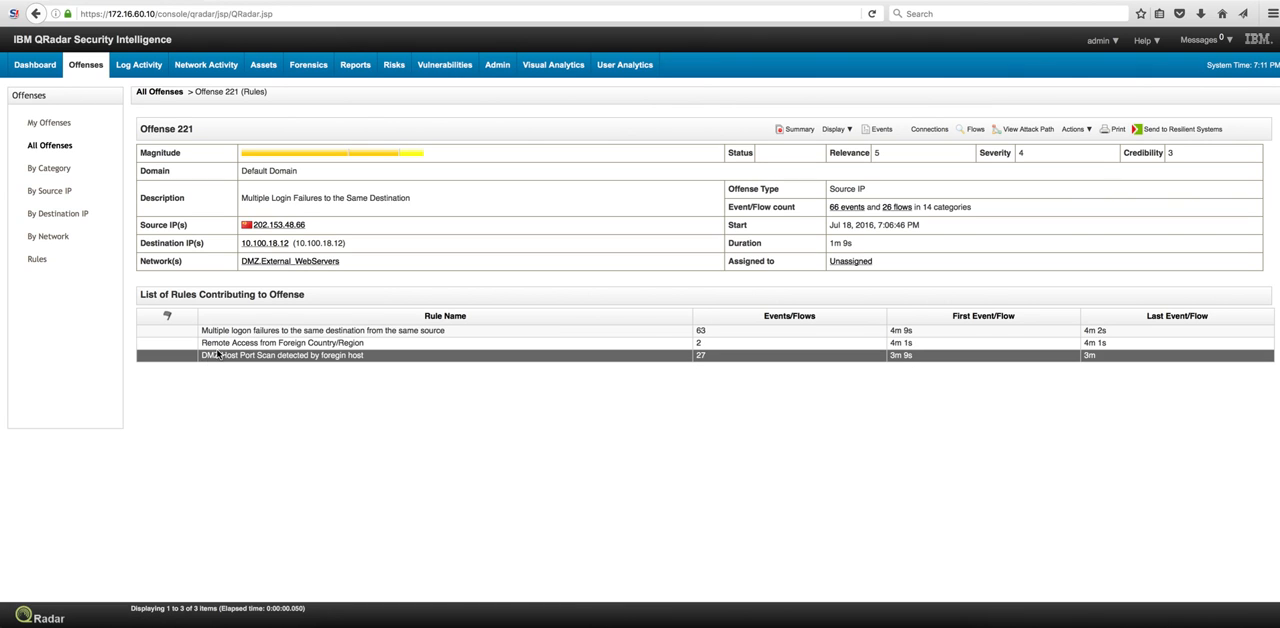
pyautogui.click(213, 346)
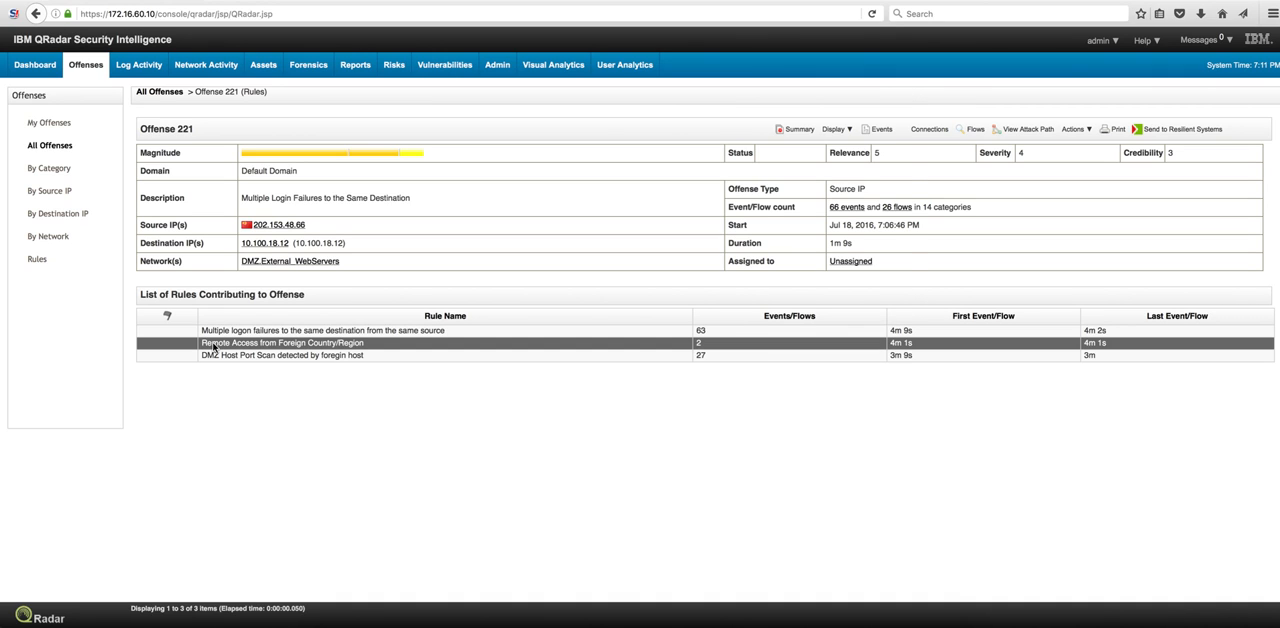
# - Open the 'Remote Access from Foreign Country/Region' rule in the wizard, review its tests and response, and cancel
pyautogui.doubleClick(213, 347)
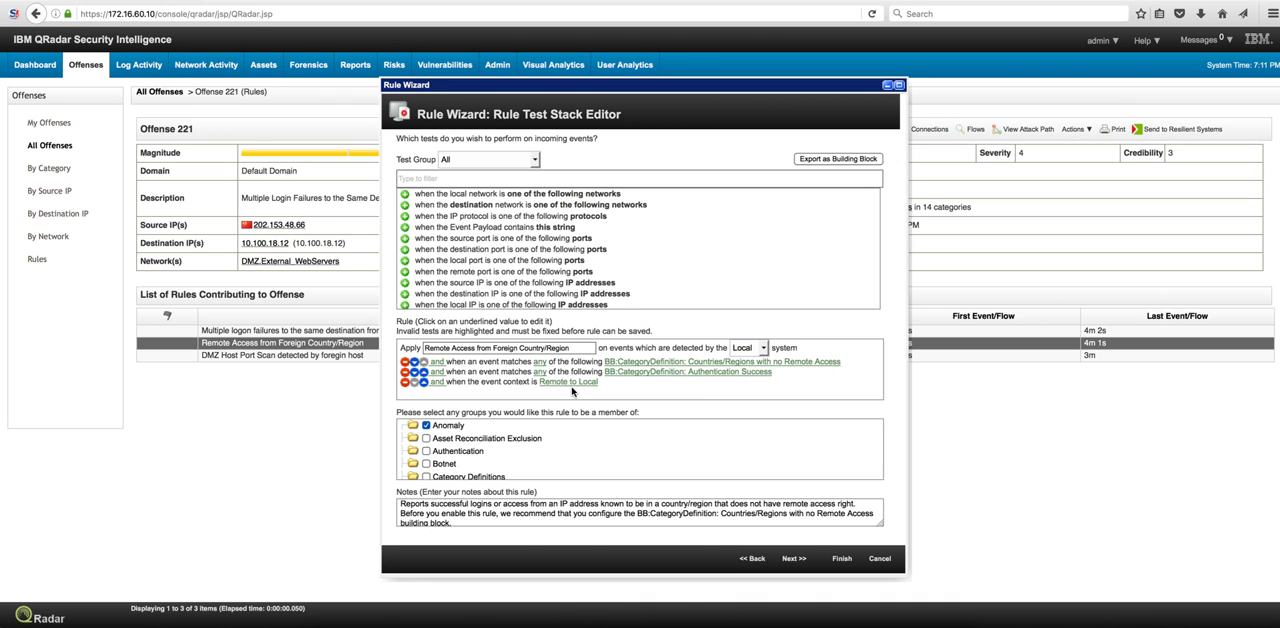
pyautogui.click(794, 559)
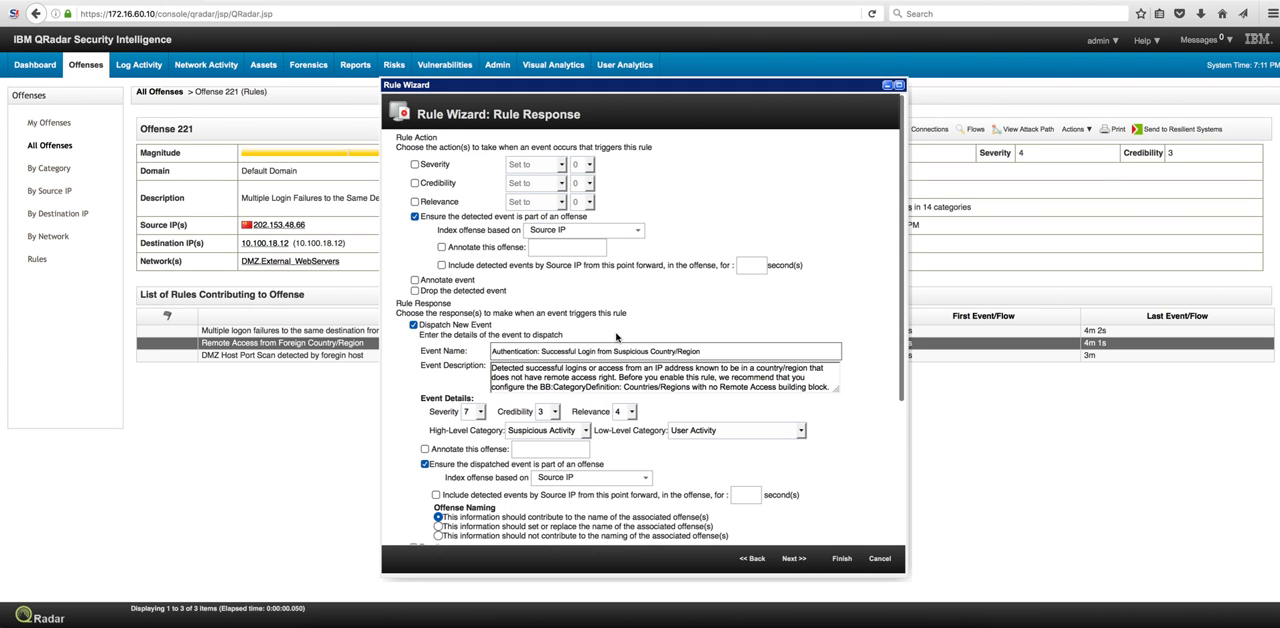
pyautogui.click(876, 559)
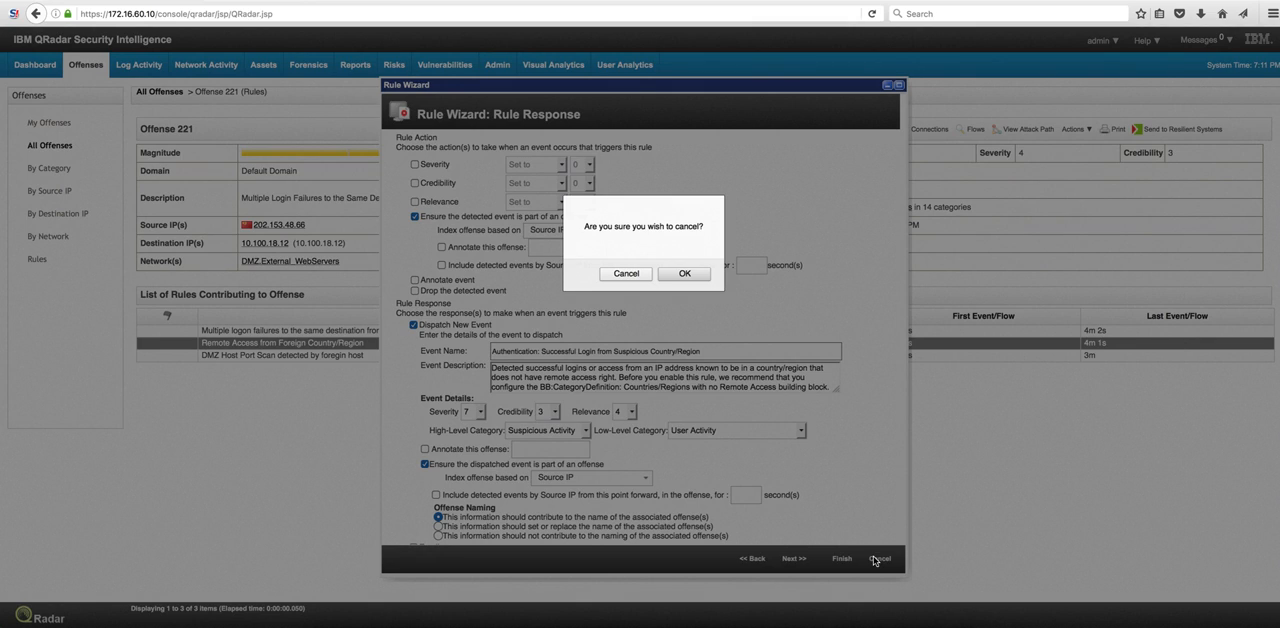
pyautogui.click(684, 273)
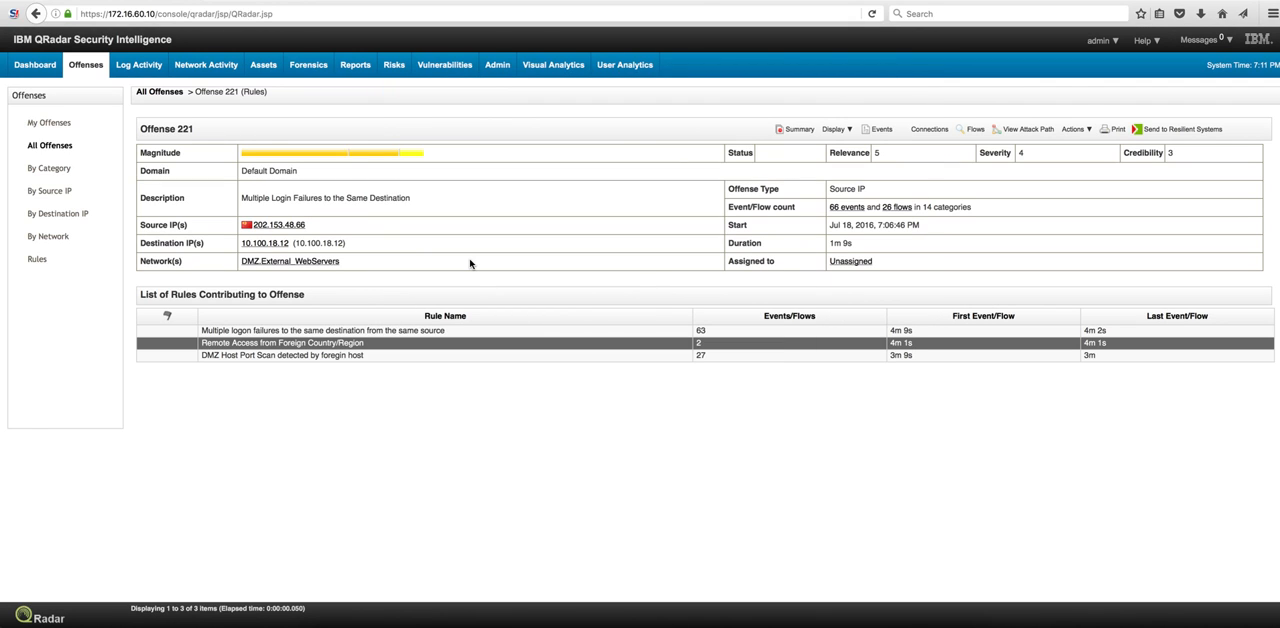